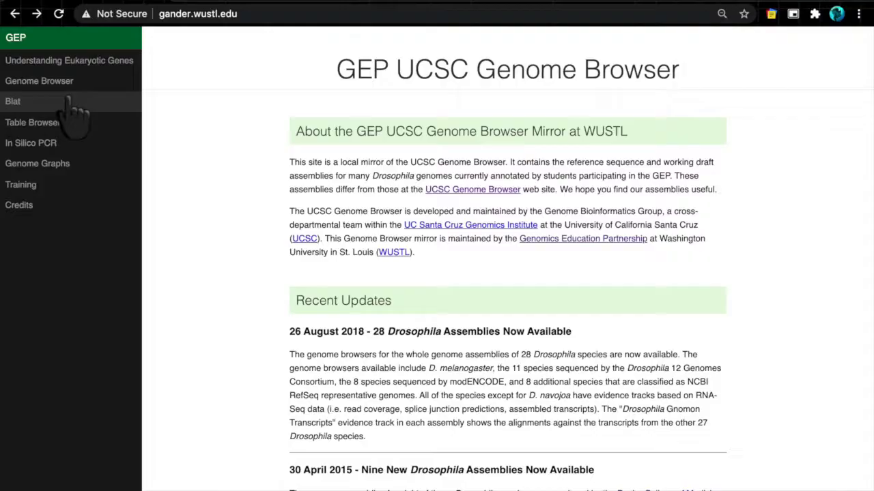
Set Drosophila Conservation (28 Species) to pack and refresh the tra region view.
{"action": "left_click", "coordinate": [60, 91]}
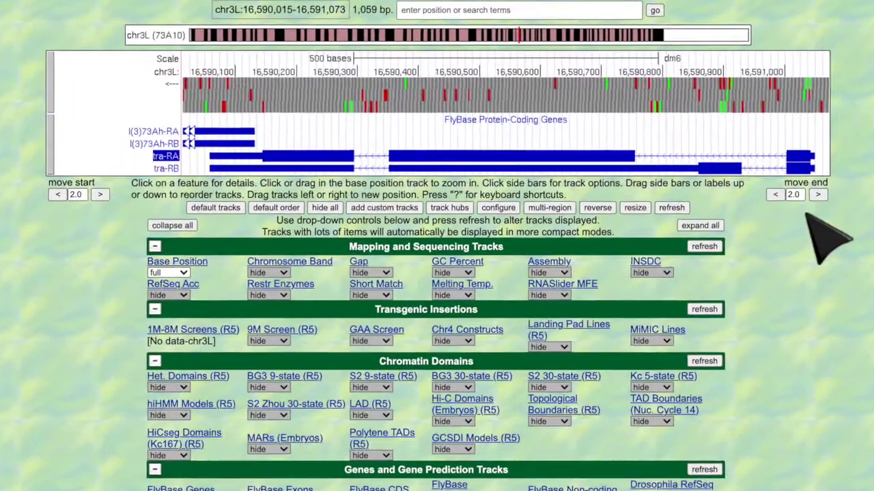
{"action": "scroll", "coordinate": [860, 218], "scroll_direction": "down", "scroll_amount": 15}
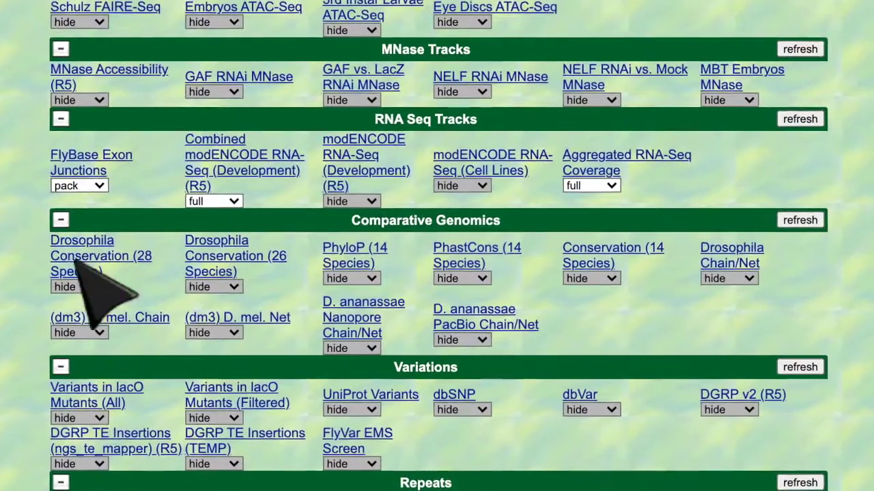
{"action": "left_click", "coordinate": [71, 286]}
{"action": "left_click", "coordinate": [66, 331]}
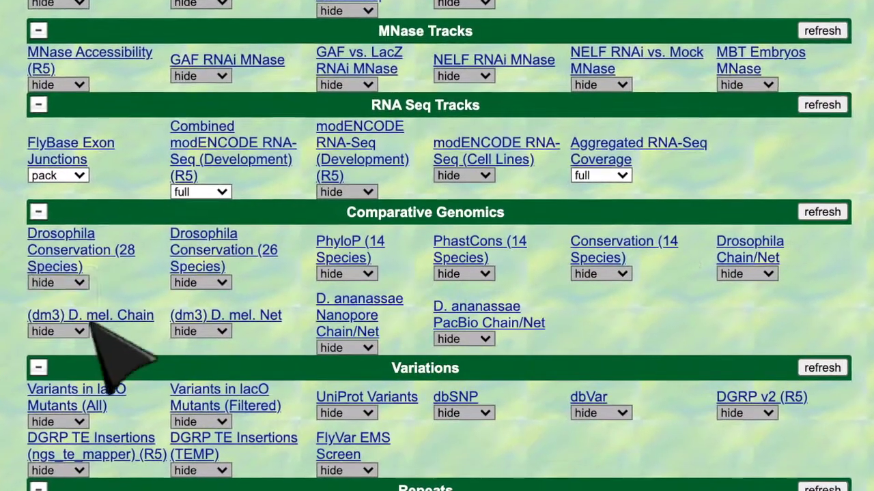
{"action": "left_click", "coordinate": [823, 211]}
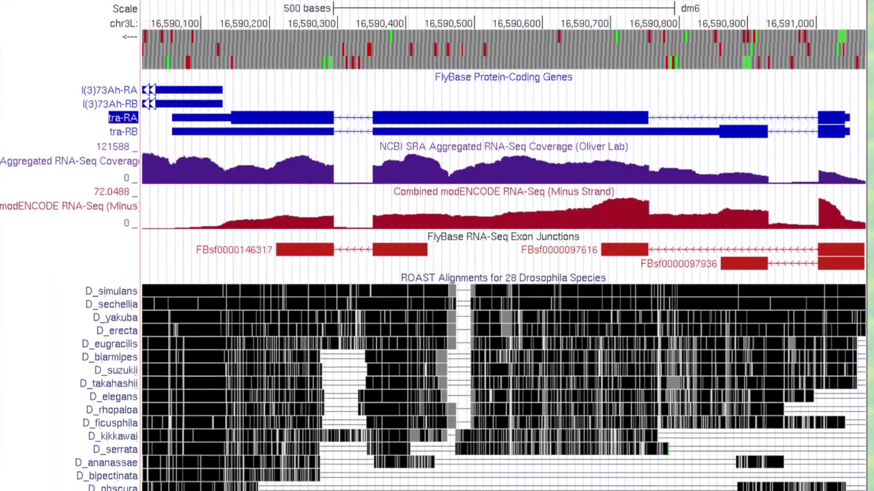
{"action": "scroll", "coordinate": [437, 273], "scroll_direction": "down", "scroll_amount": 3}
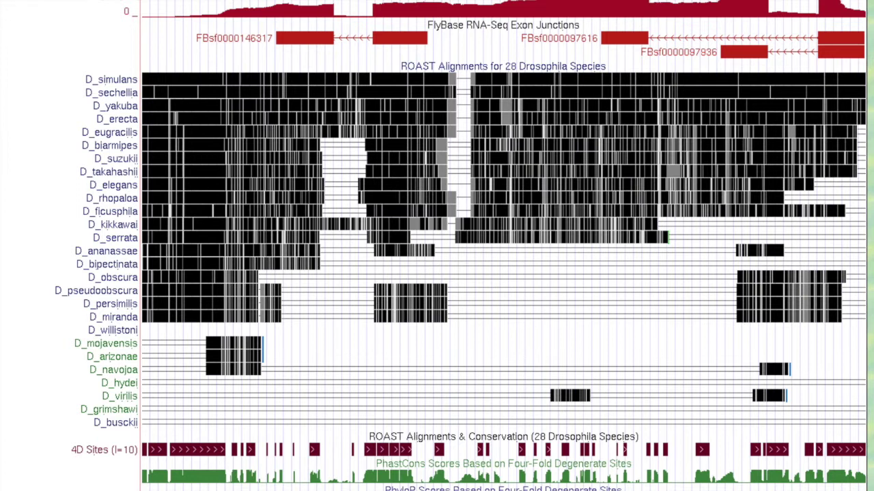
{"action": "scroll", "coordinate": [503, 245], "scroll_direction": "up", "scroll_amount": 2}
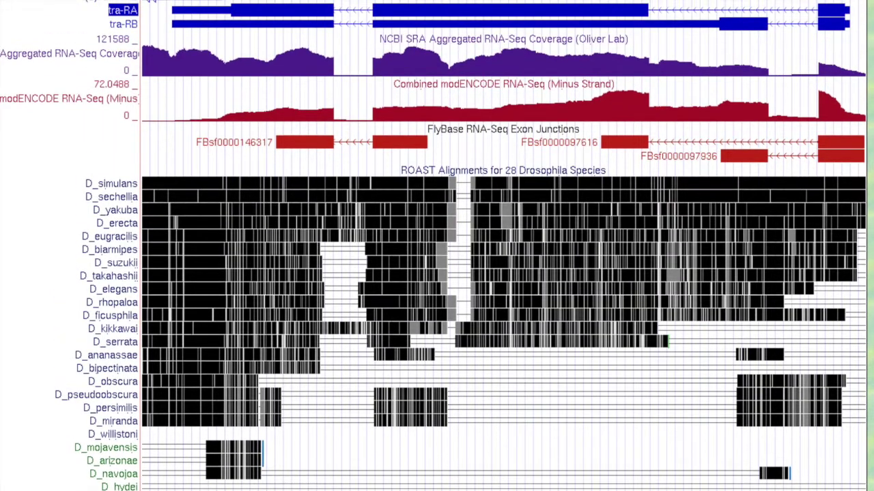
{"action": "scroll", "coordinate": [437, 246], "scroll_direction": "down", "scroll_amount": 1}
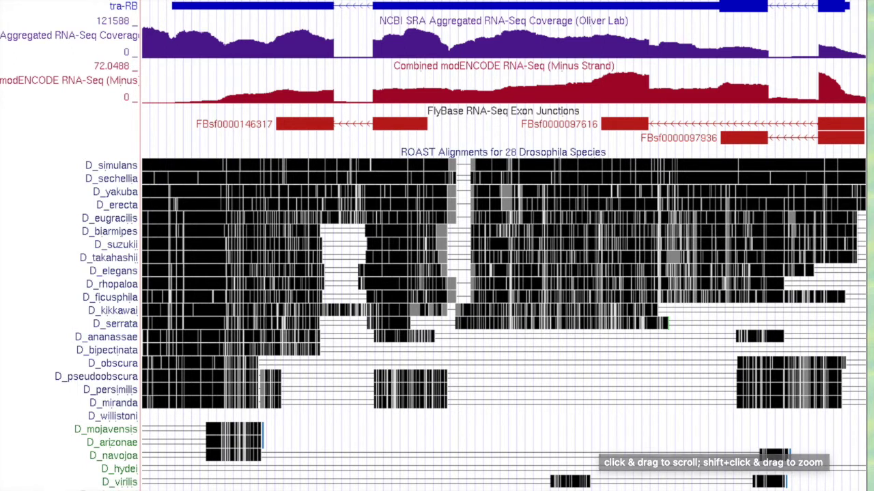
{"action": "scroll", "coordinate": [503, 280], "scroll_direction": "up", "scroll_amount": 3}
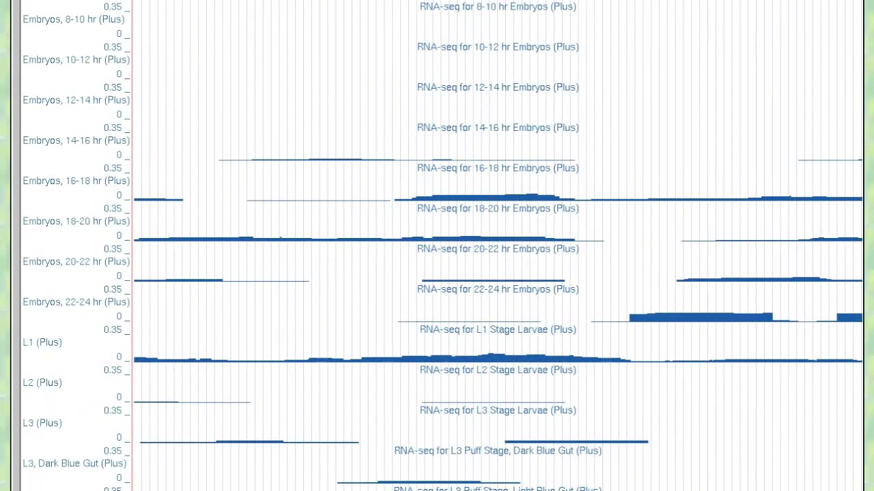
{"action": "scroll", "coordinate": [498, 246], "scroll_direction": "down", "scroll_amount": 5}
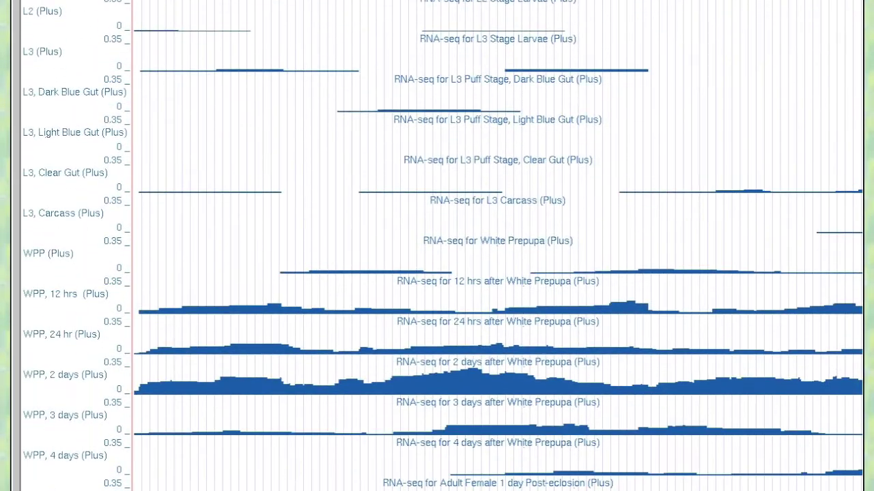
{"action": "scroll", "coordinate": [499, 245], "scroll_direction": "down", "scroll_amount": 6}
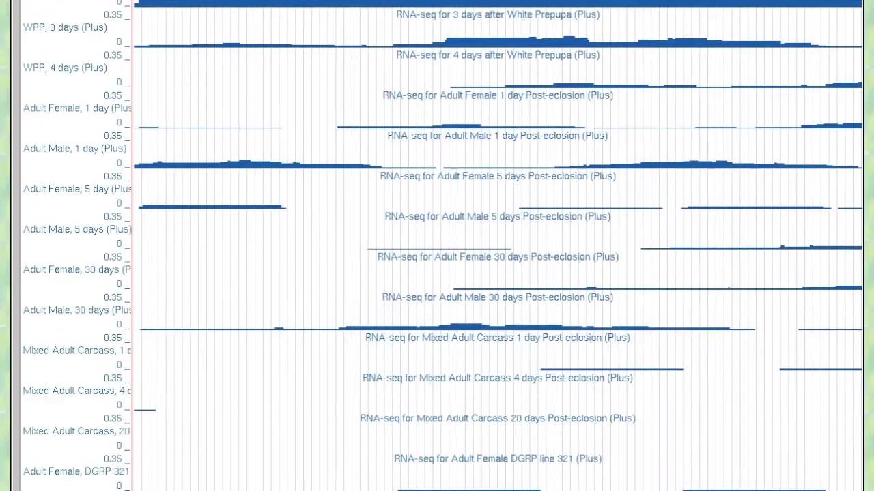
{"action": "scroll", "coordinate": [499, 246], "scroll_direction": "down", "scroll_amount": 3}
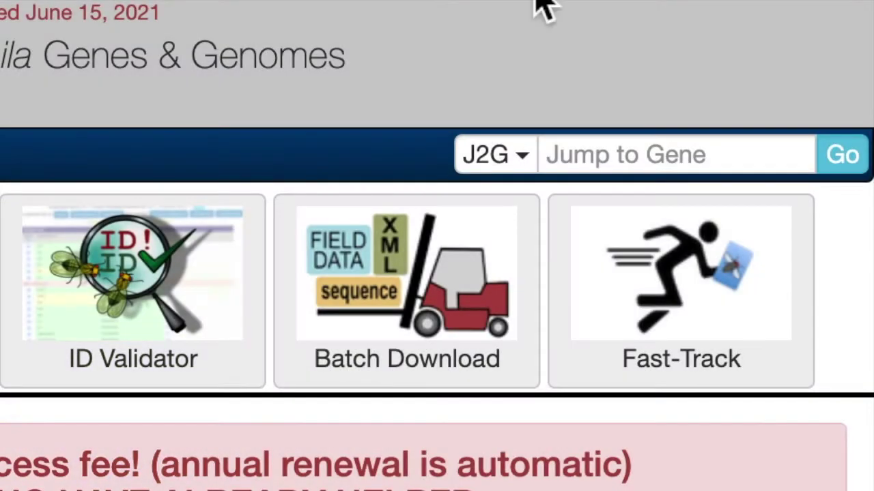
Look up Ilp1 with Jump to Gene and scroll down to its modENCODE RNA-seq stages expression.
{"action": "left_click", "coordinate": [621, 158]}
{"action": "left_click", "coordinate": [584, 284]}
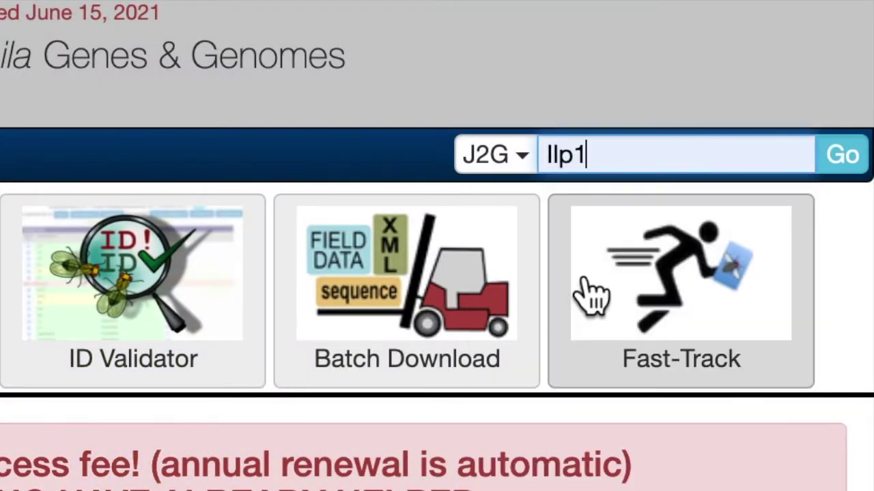
{"action": "left_click", "coordinate": [858, 173]}
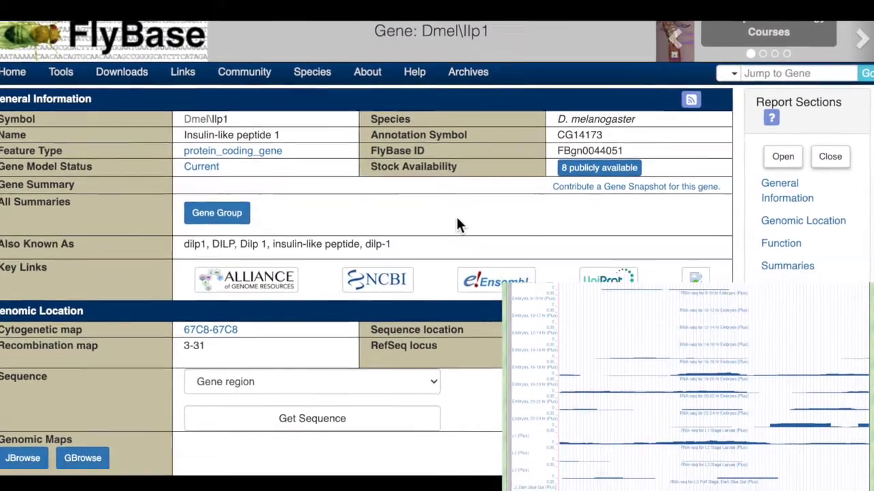
{"action": "scroll", "coordinate": [457, 219], "scroll_direction": "down", "scroll_amount": 10}
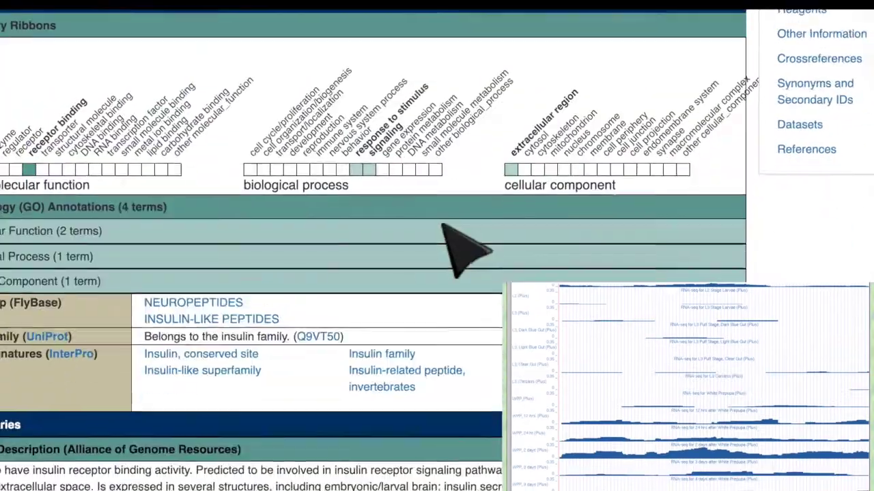
{"action": "scroll", "coordinate": [444, 236], "scroll_direction": "down", "scroll_amount": 6}
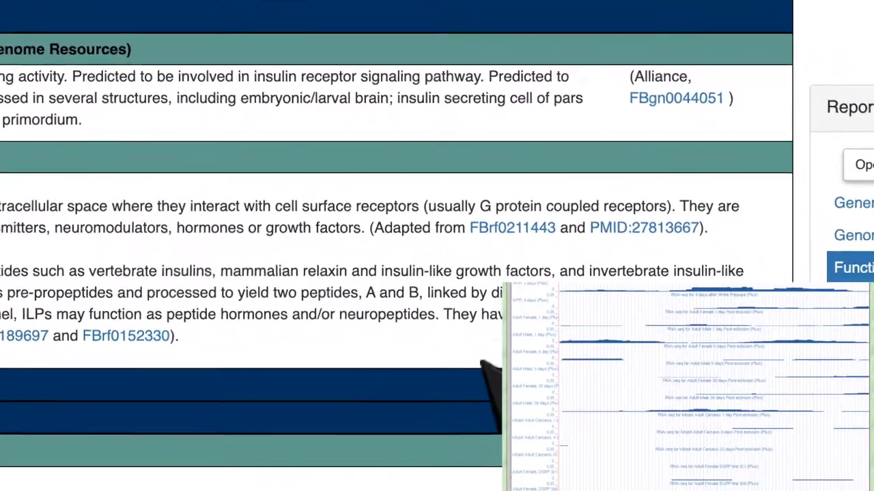
{"action": "scroll", "coordinate": [480, 362], "scroll_direction": "down", "scroll_amount": 2}
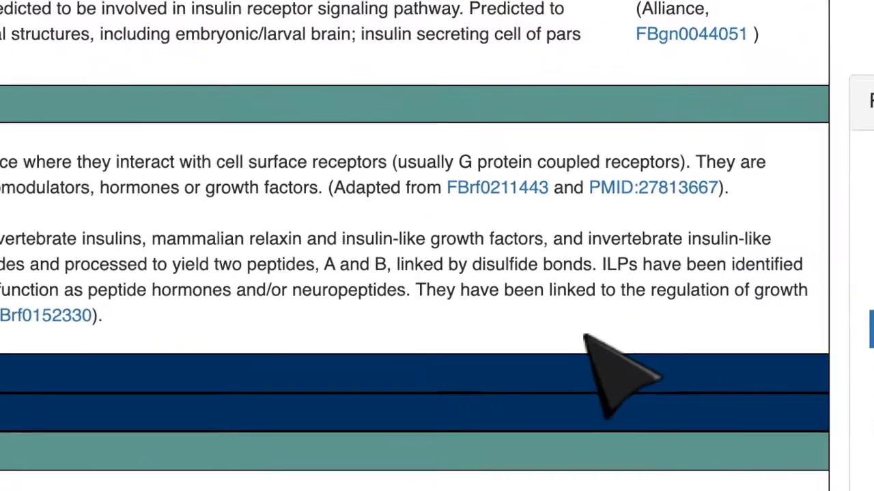
{"action": "scroll", "coordinate": [585, 336], "scroll_direction": "down", "scroll_amount": 4}
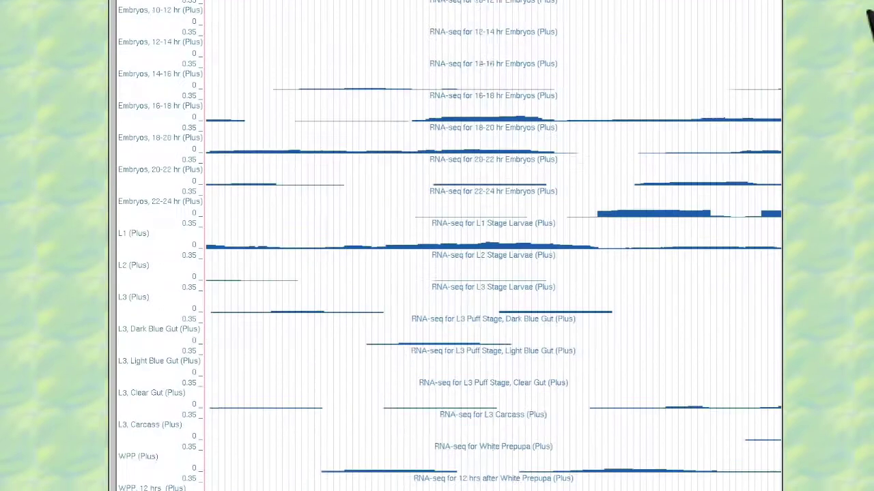
Scroll through the RNA-seq track list beside the tra alignments.
{"action": "scroll", "coordinate": [869, 17], "scroll_direction": "down", "scroll_amount": 10}
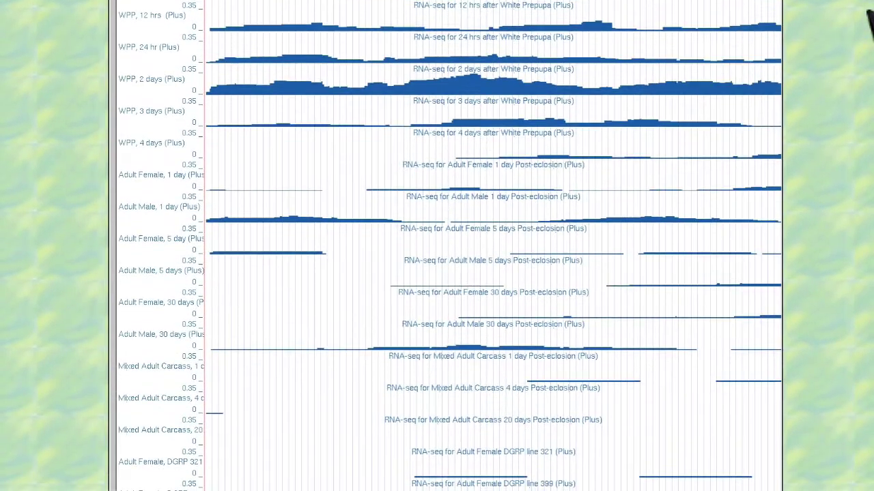
{"action": "scroll", "coordinate": [868, 17], "scroll_direction": "down", "scroll_amount": 7}
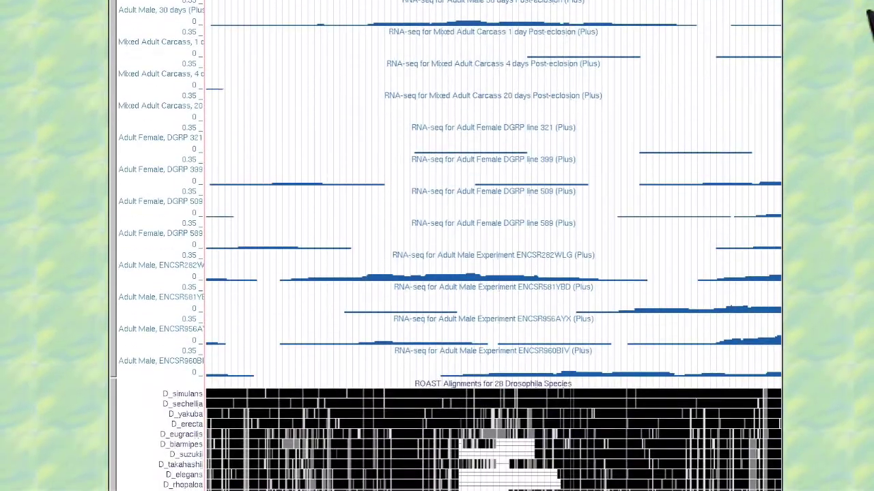
{"action": "scroll", "coordinate": [869, 18], "scroll_direction": "down", "scroll_amount": 3}
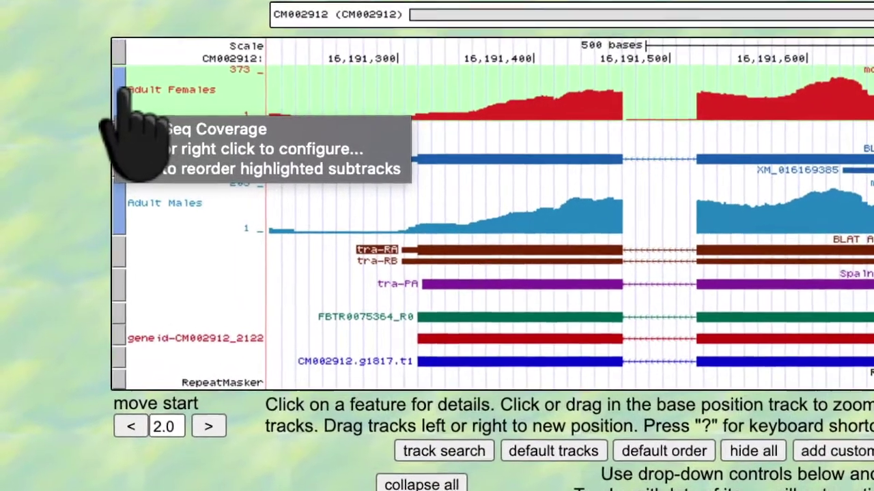
Open the RNA-Seq Coverage track options, then zoom into a short gene stretch down to individual bases.
{"action": "right_click", "coordinate": [111, 99]}
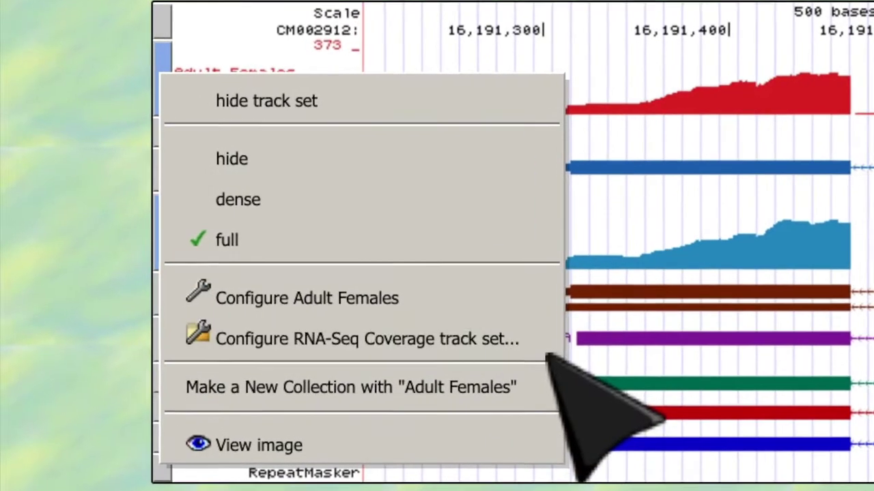
{"action": "left_click", "coordinate": [557, 345]}
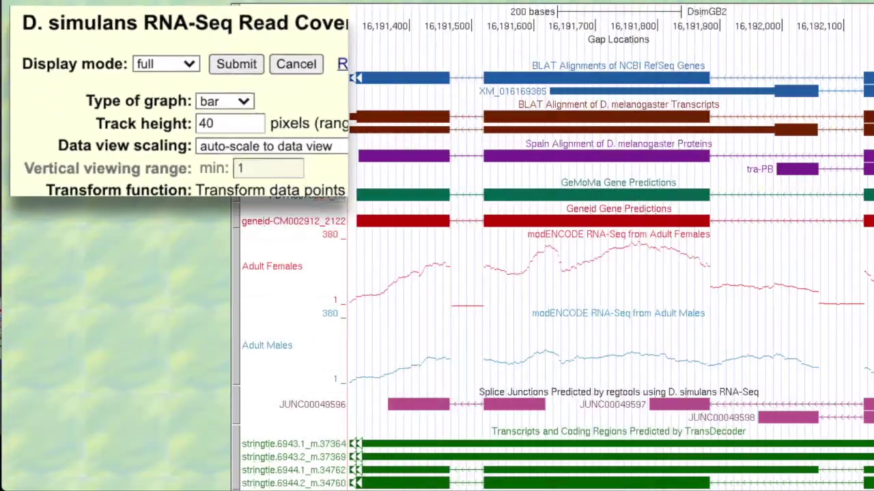
{"action": "left_click", "coordinate": [468, 31]}
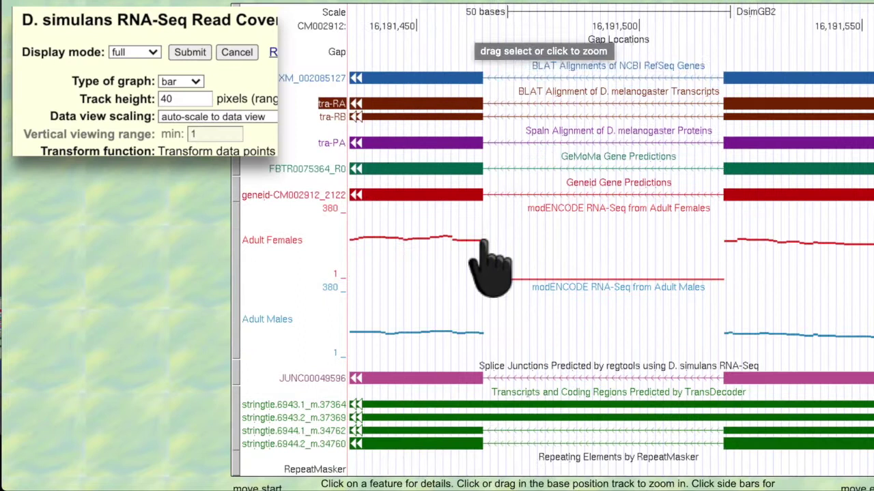
{"action": "left_click_drag", "start_coordinate": [641, 28], "coordinate": [839, 59]}
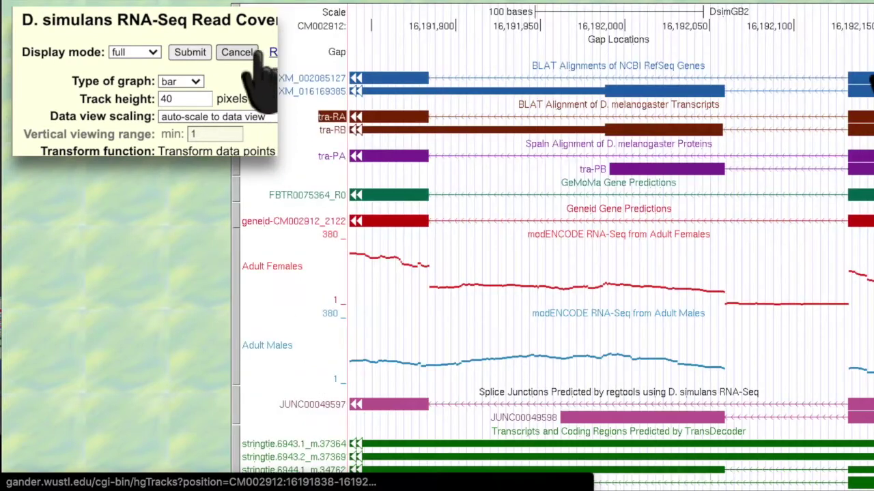
{"action": "left_click_drag", "start_coordinate": [351, 31], "coordinate": [477, 38]}
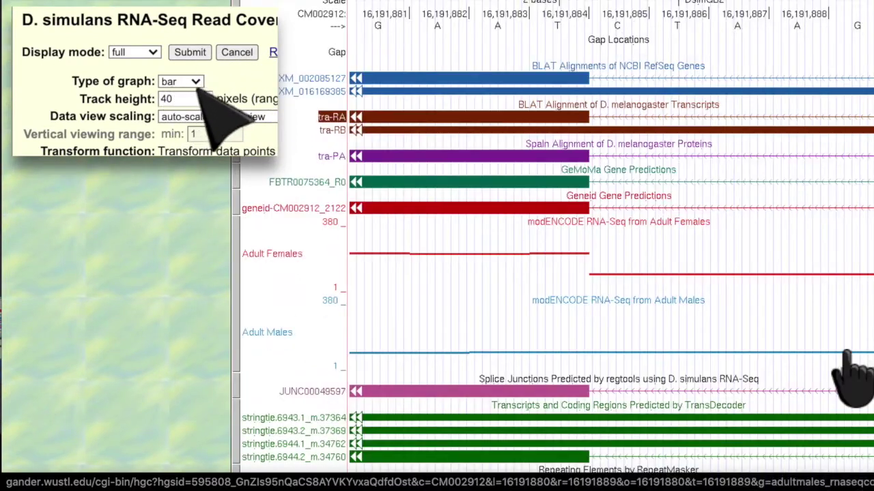
Open the RNA-Seq coverage track's configuration page from the Adult Females track menu.
{"action": "right_click", "coordinate": [325, 355]}
{"action": "left_click", "coordinate": [341, 376]}
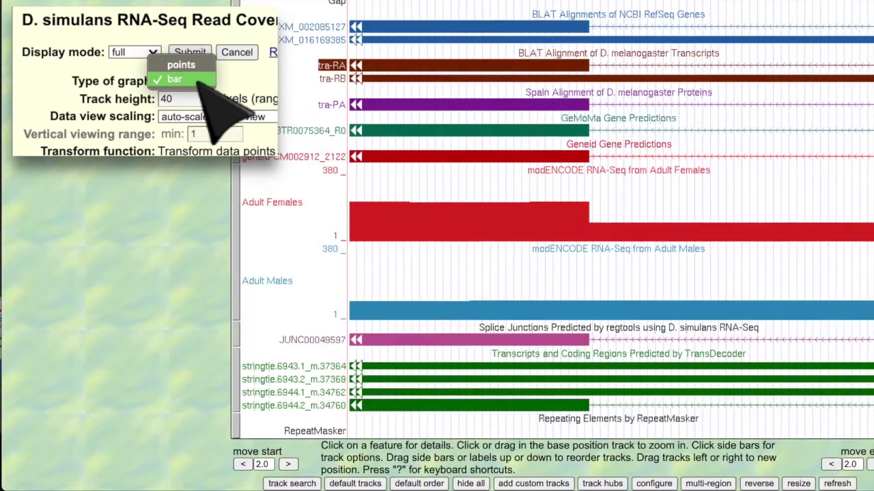
{"action": "scroll", "coordinate": [546, 273], "scroll_direction": "down", "scroll_amount": 2}
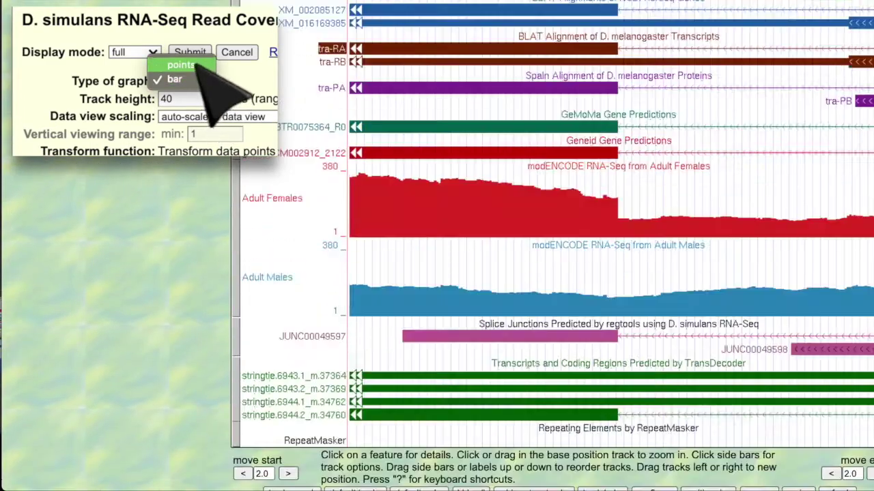
{"action": "right_click", "coordinate": [235, 196]}
{"action": "left_click", "coordinate": [287, 250]}
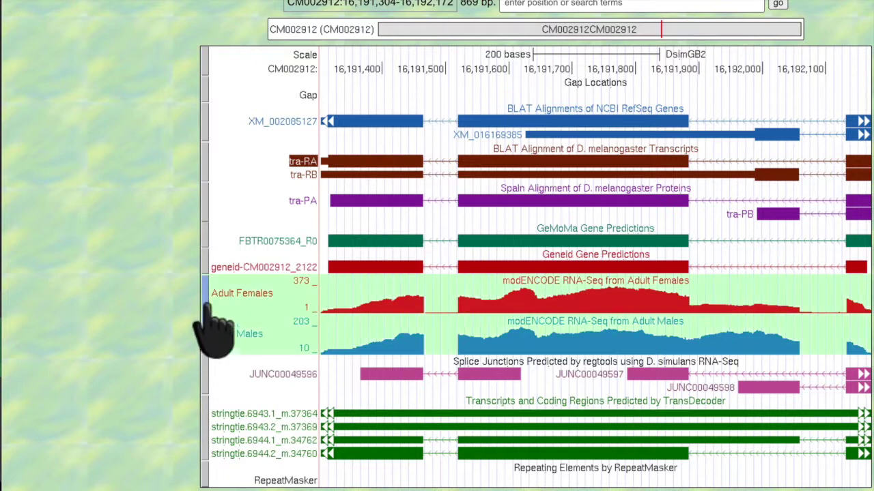
{"action": "right_click", "coordinate": [205, 314]}
{"action": "left_click", "coordinate": [273, 365]}
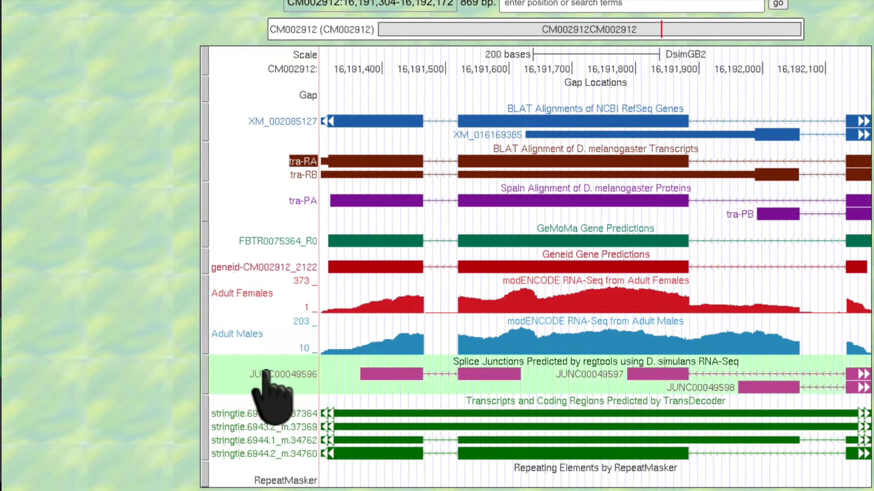
Set the coverage track height to 100 pixels and submit, then check the data view scaling options.
{"action": "left_click", "coordinate": [147, 111]}
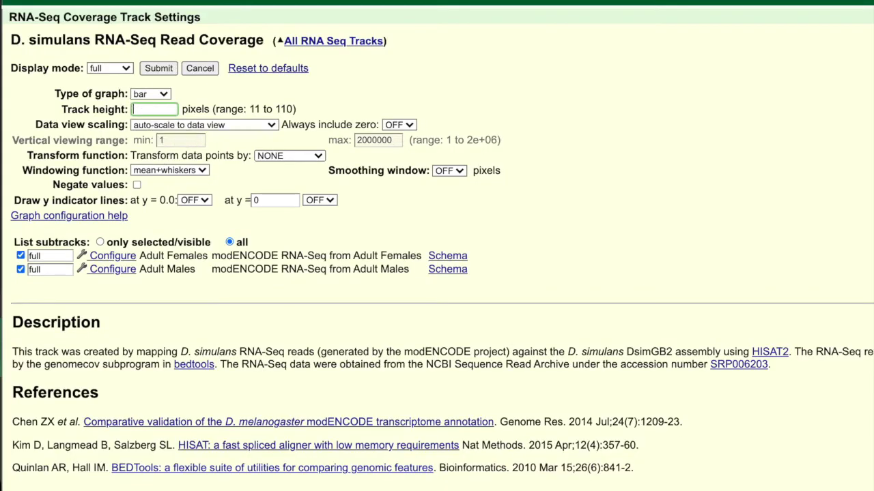
{"action": "type", "text": "100"}
{"action": "key", "text": "Return"}
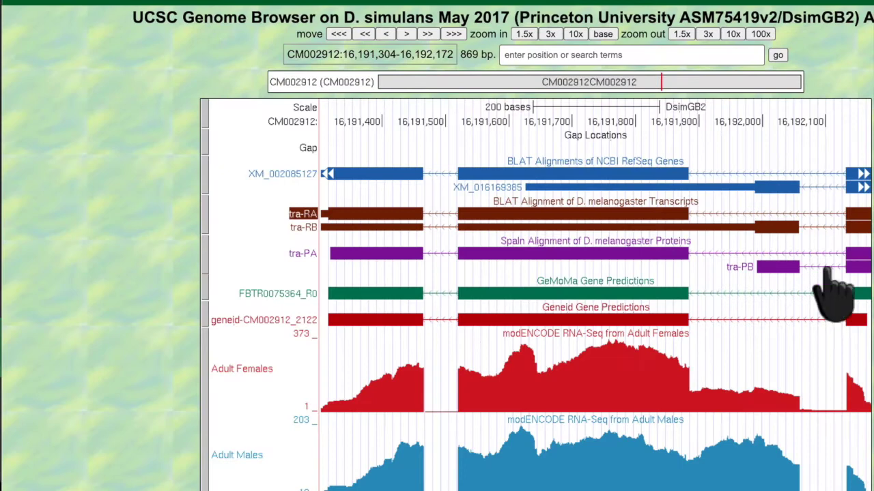
{"action": "scroll", "coordinate": [833, 294], "scroll_direction": "down", "scroll_amount": 3}
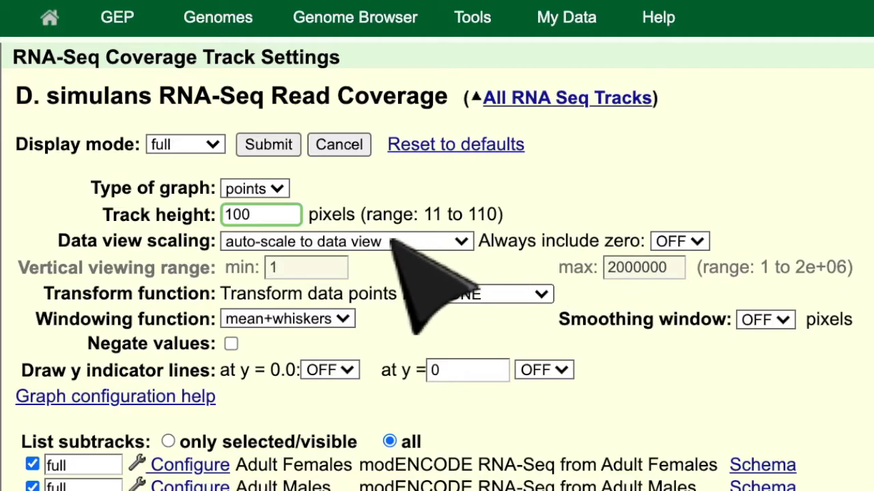
{"action": "left_click", "coordinate": [389, 239]}
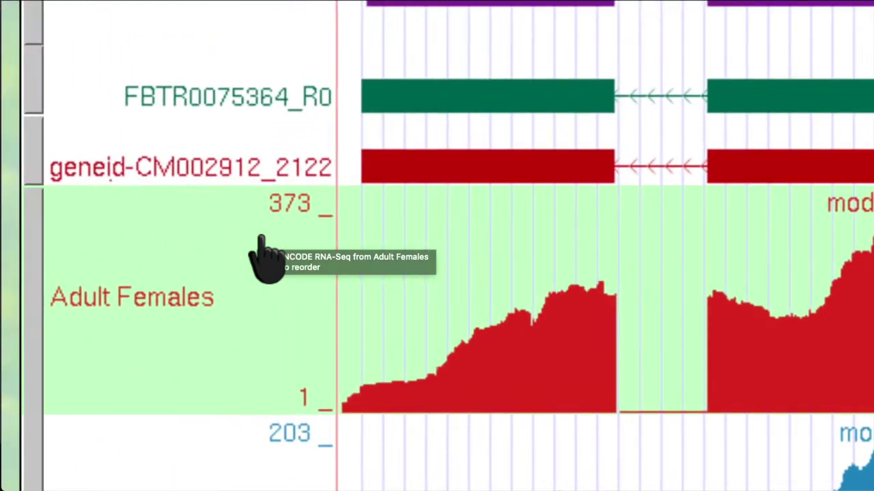
{"action": "scroll", "coordinate": [261, 237], "scroll_direction": "down", "scroll_amount": 5}
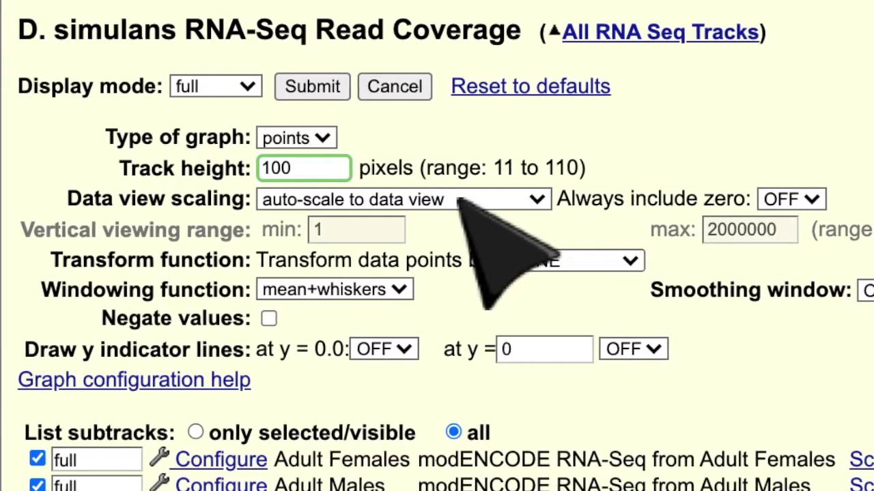
Use vertical viewing range scaling with maximum 375 and a 16-pixel smoothing window, and submit.
{"action": "left_click", "coordinate": [452, 197]}
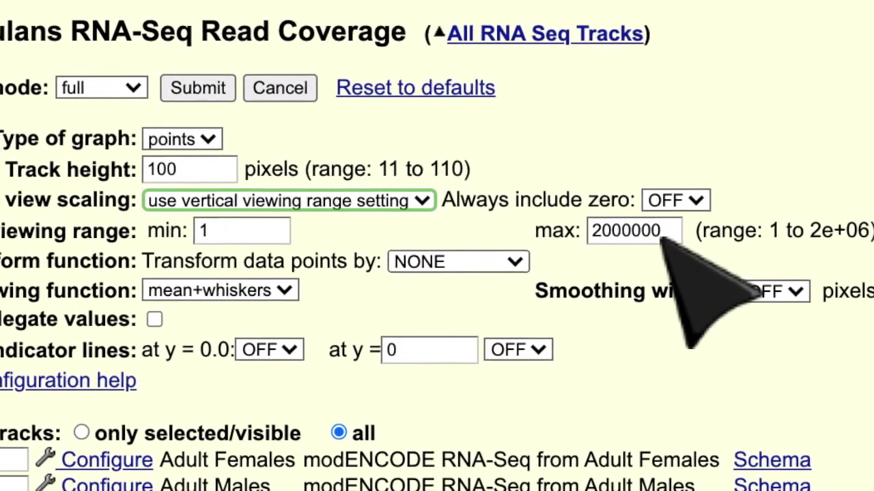
{"action": "left_click_drag", "start_coordinate": [654, 235], "coordinate": [587, 229]}
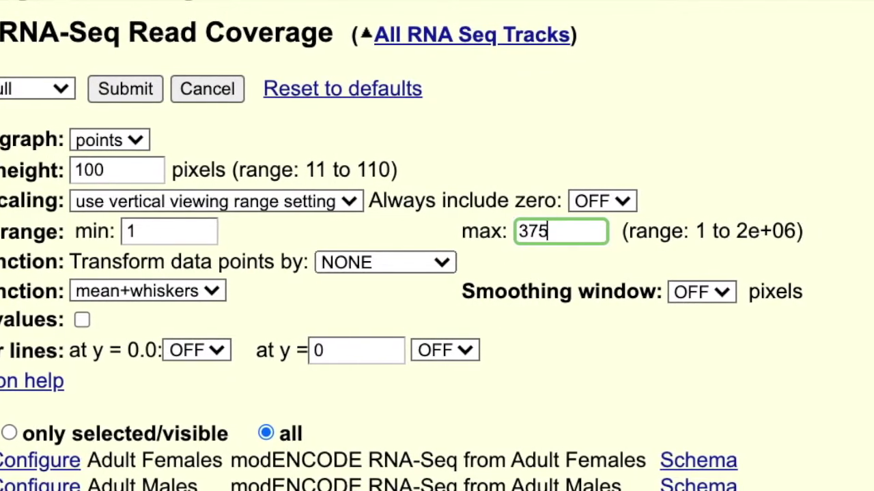
{"action": "left_click", "coordinate": [570, 319]}
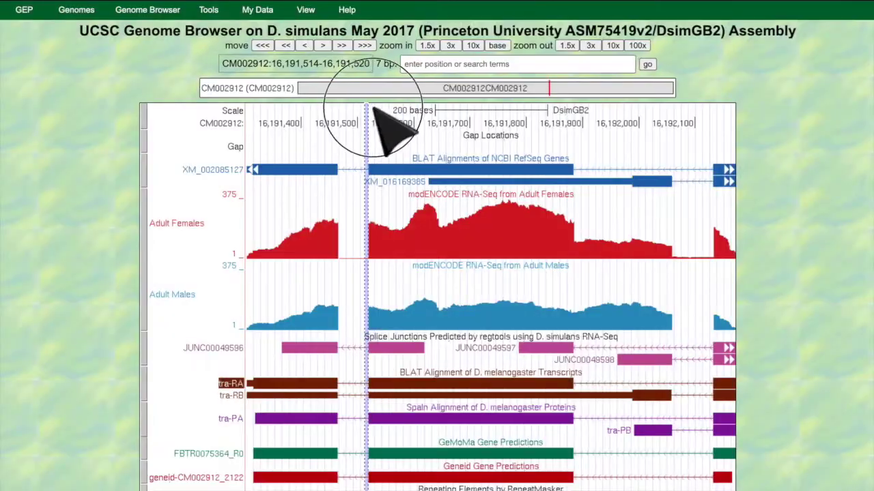
{"action": "left_click", "coordinate": [380, 127]}
{"action": "left_click", "coordinate": [389, 132]}
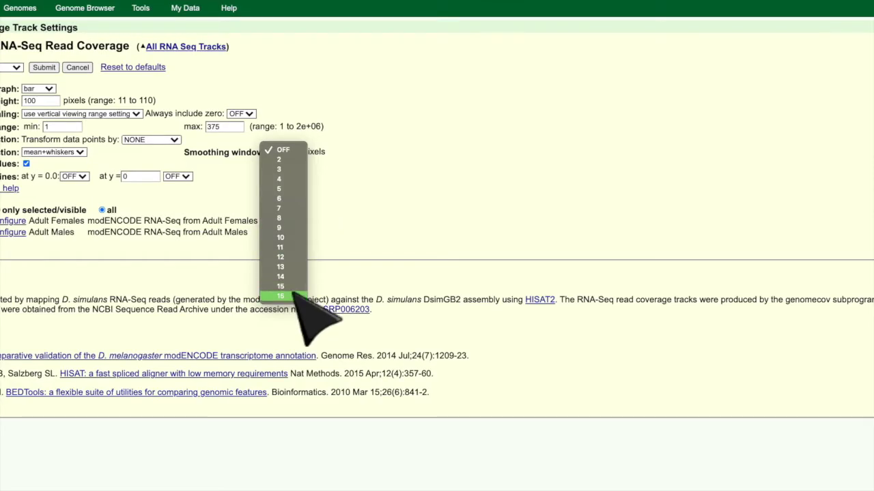
{"action": "left_click", "coordinate": [294, 296]}
{"action": "left_click", "coordinate": [45, 68]}
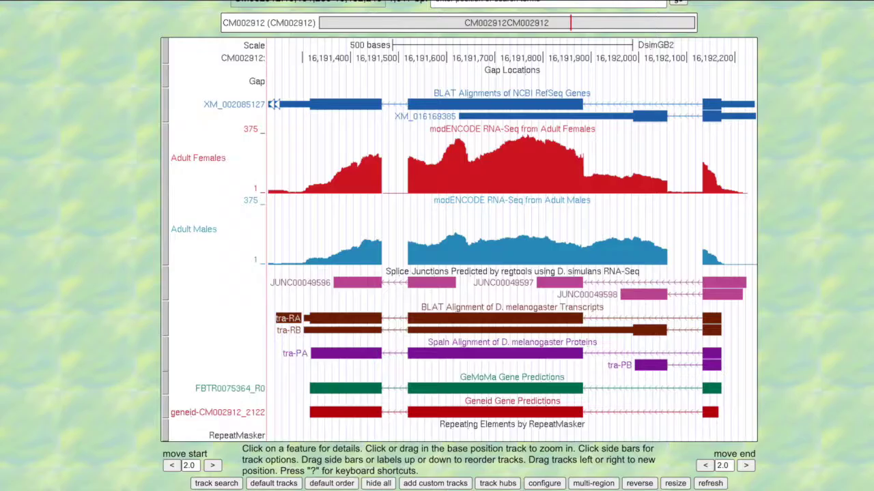
Reopen the coverage track settings from the Adult Females menu and check the smoothing window choices.
{"action": "right_click", "coordinate": [172, 186]}
{"action": "left_click", "coordinate": [232, 230]}
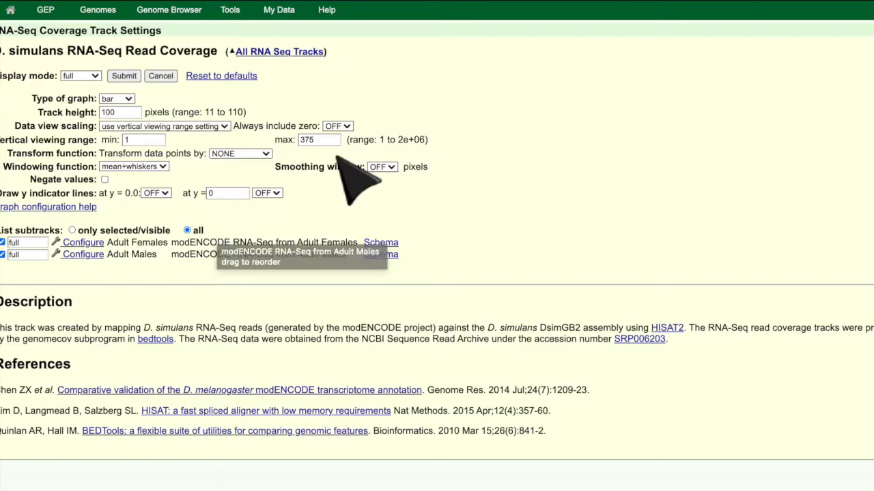
{"action": "left_click", "coordinate": [391, 168]}
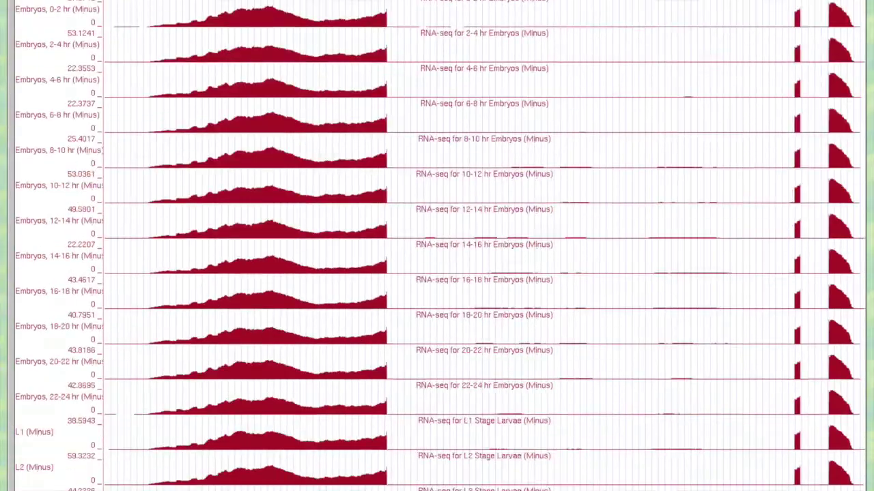
Open the Cell Lines RNA-Seq track settings page.
{"action": "scroll", "coordinate": [436, 204], "scroll_direction": "down", "scroll_amount": 10}
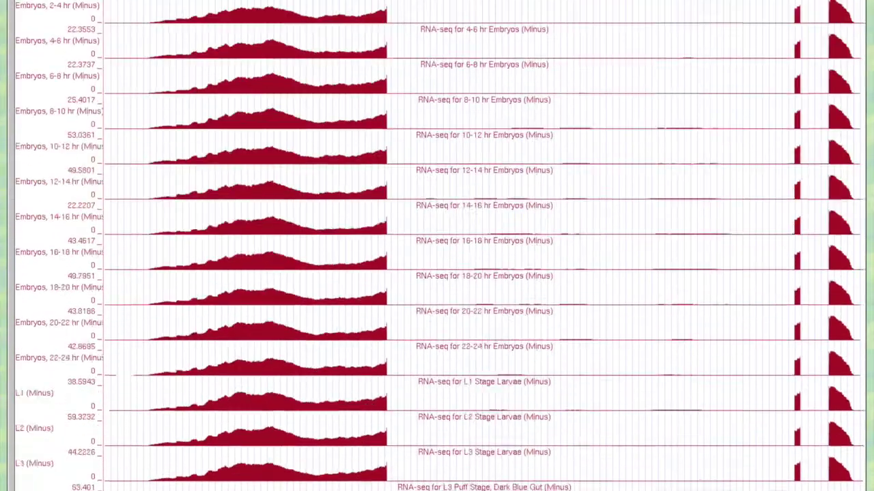
{"action": "right_click", "coordinate": [20, 253]}
{"action": "left_click", "coordinate": [88, 276]}
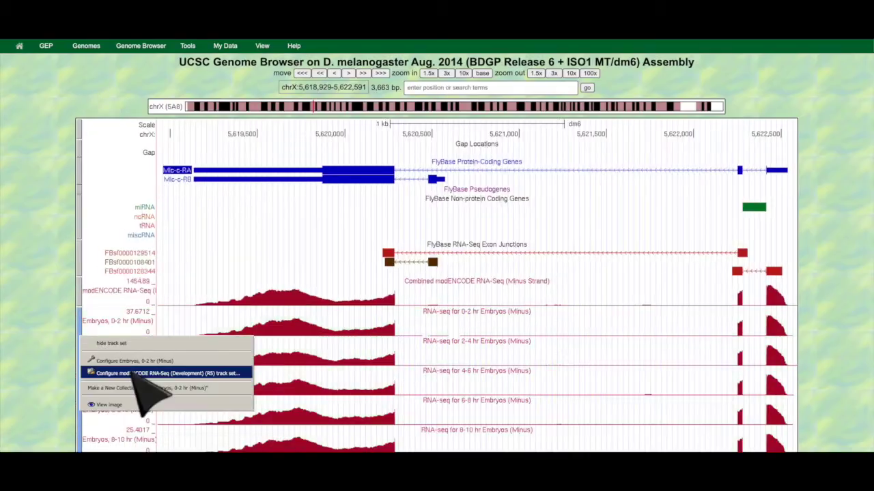
{"action": "left_click", "coordinate": [136, 374]}
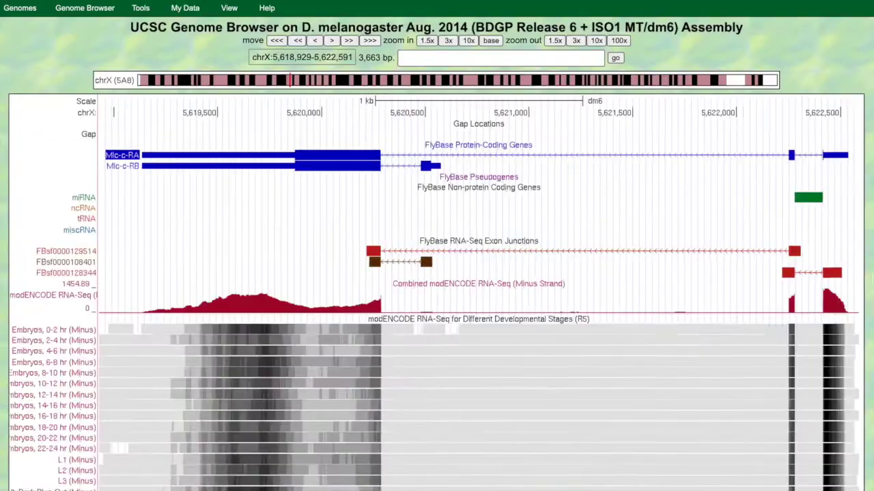
{"action": "scroll", "coordinate": [437, 246], "scroll_direction": "down", "scroll_amount": 10}
{"action": "scroll", "coordinate": [436, 246], "scroll_direction": "up", "scroll_amount": 5}
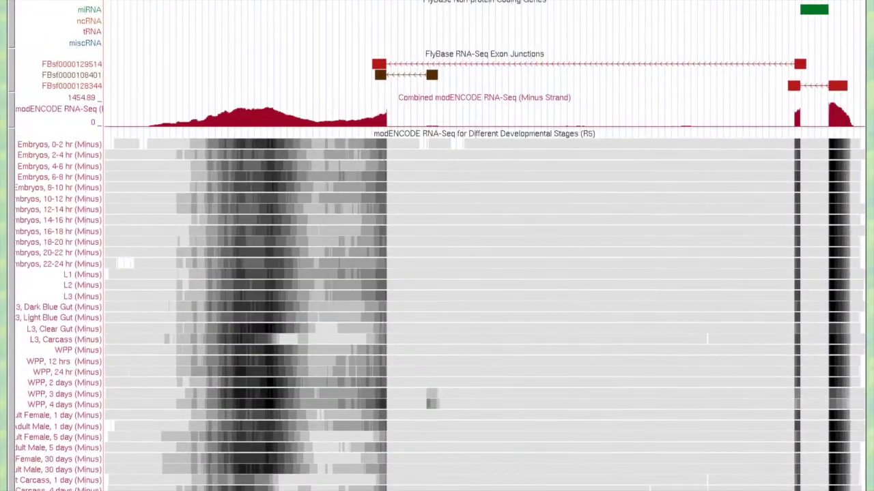
{"action": "scroll", "coordinate": [437, 245], "scroll_direction": "down", "scroll_amount": 3}
{"action": "scroll", "coordinate": [496, 171], "scroll_direction": "up", "scroll_amount": 7}
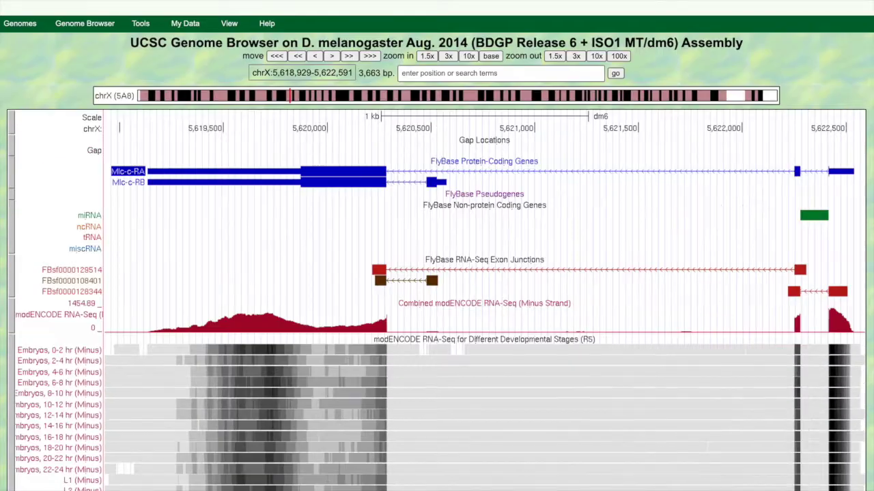
{"action": "scroll", "coordinate": [437, 246], "scroll_direction": "down", "scroll_amount": 9}
Apply dense mode, Negate values and the -100 to 0 viewing range to the Cell Lines track.
{"action": "left_click", "coordinate": [17, 272]}
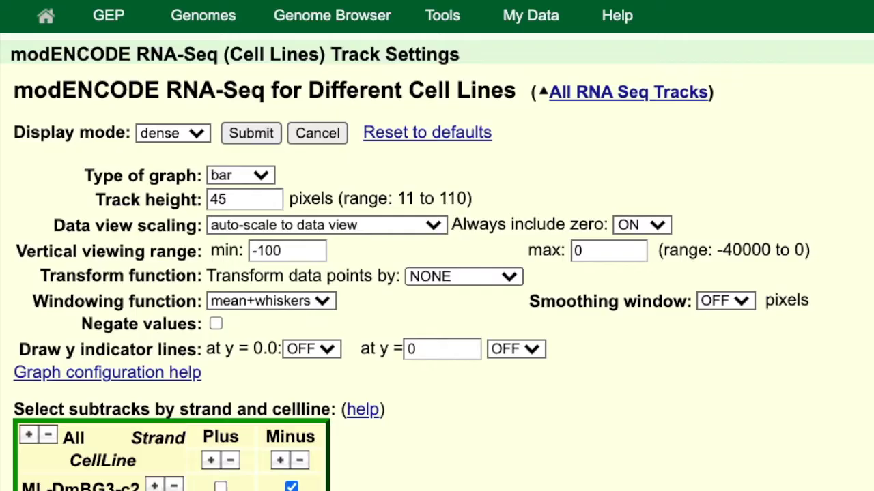
{"action": "left_click", "coordinate": [247, 133]}
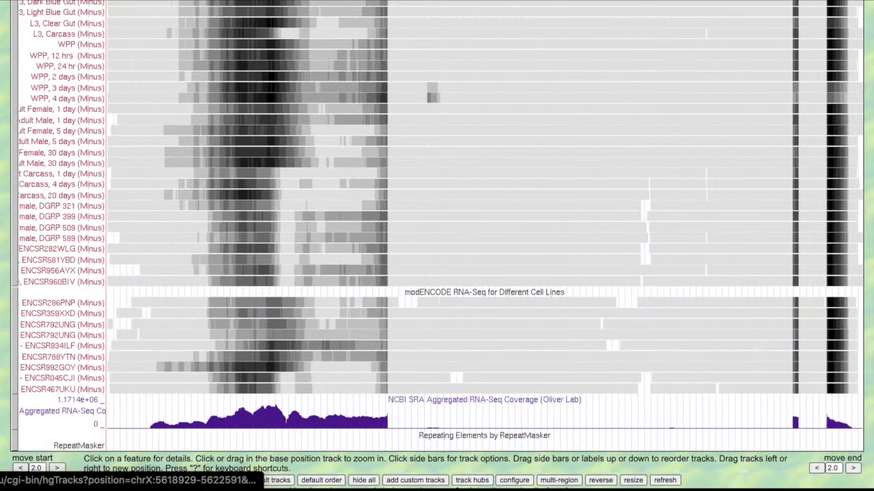
{"action": "scroll", "coordinate": [437, 246], "scroll_direction": "up", "scroll_amount": 5}
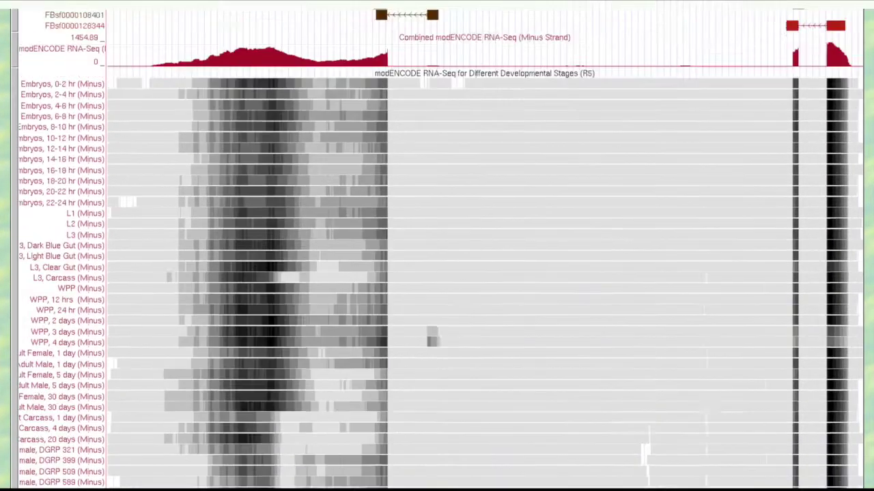
Go to flybase.org in a new tab.
{"action": "key", "text": "ctrl+t"}
{"action": "type", "text": "flybase.or"}
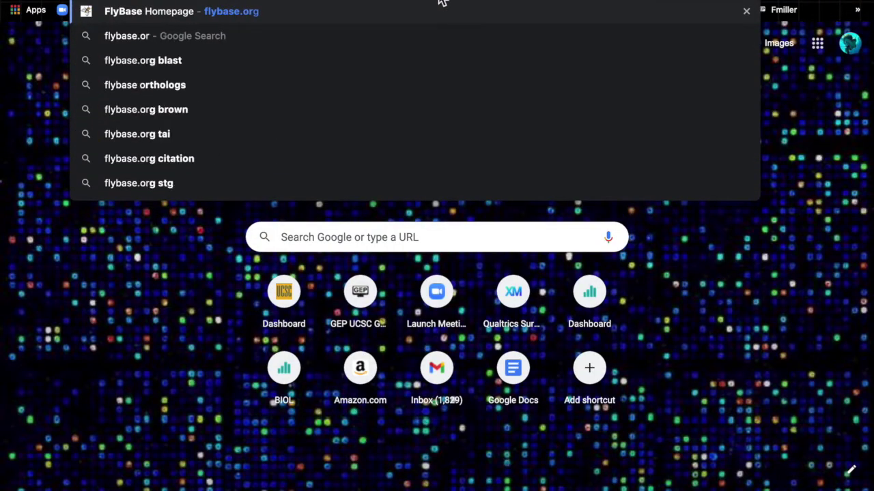
{"action": "key", "text": "Return"}
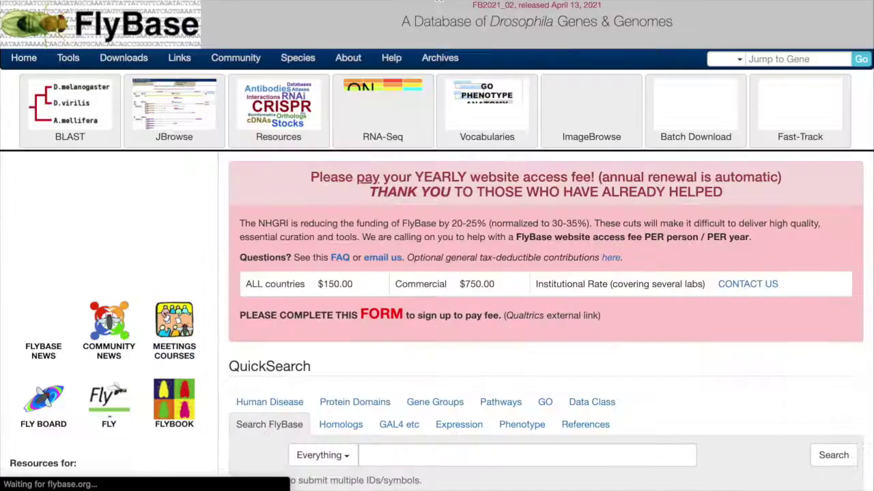
Look up tra with Jump to Gene and scroll through its gene report.
{"action": "left_click", "coordinate": [795, 31]}
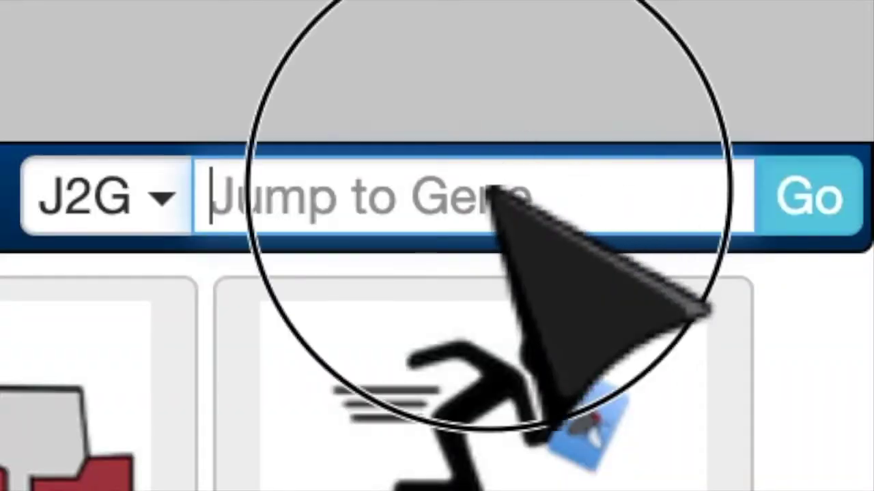
{"action": "type", "text": "tra"}
{"action": "left_click", "coordinate": [801, 211]}
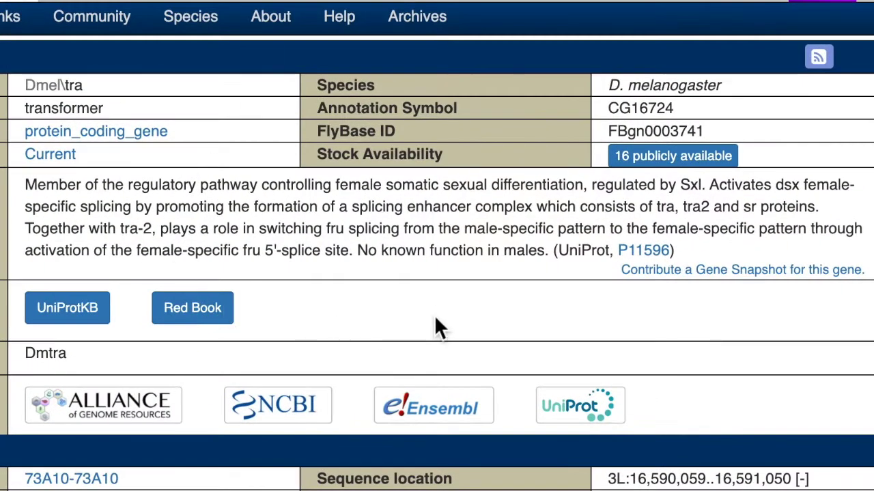
{"action": "scroll", "coordinate": [435, 318], "scroll_direction": "down", "scroll_amount": 5}
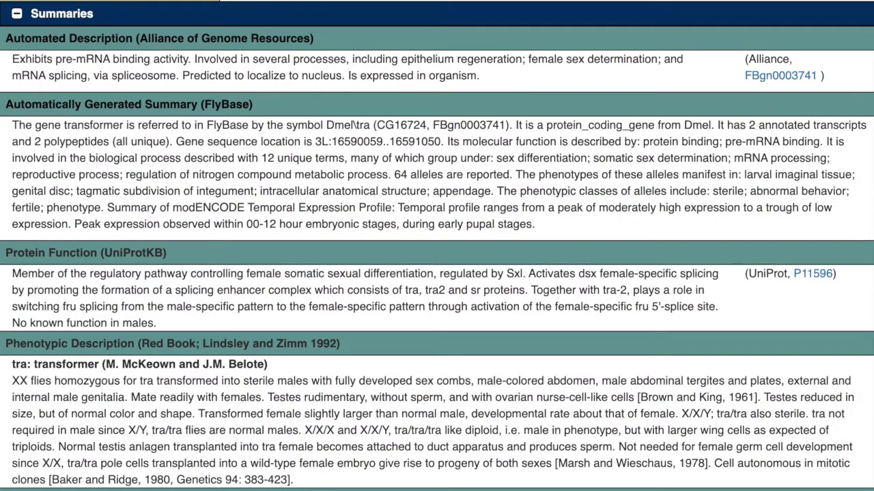
{"action": "scroll", "coordinate": [751, 182], "scroll_direction": "down", "scroll_amount": 3}
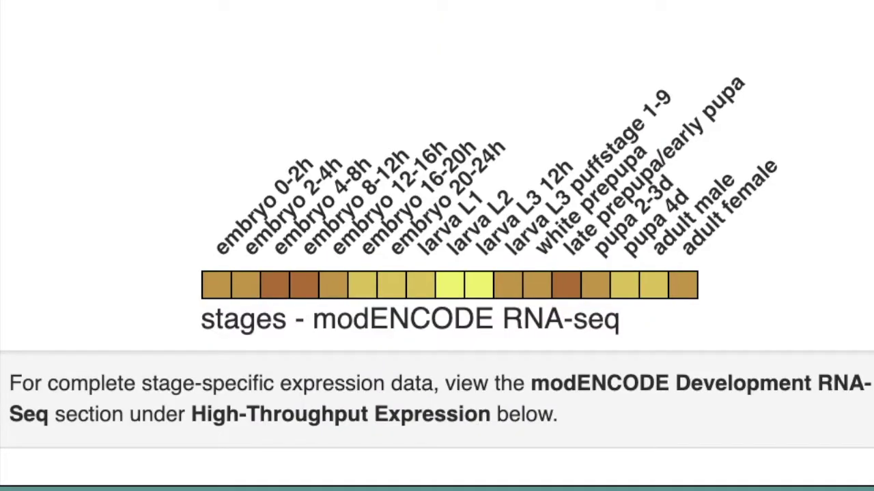
{"action": "scroll", "coordinate": [757, 166], "scroll_direction": "down", "scroll_amount": 15}
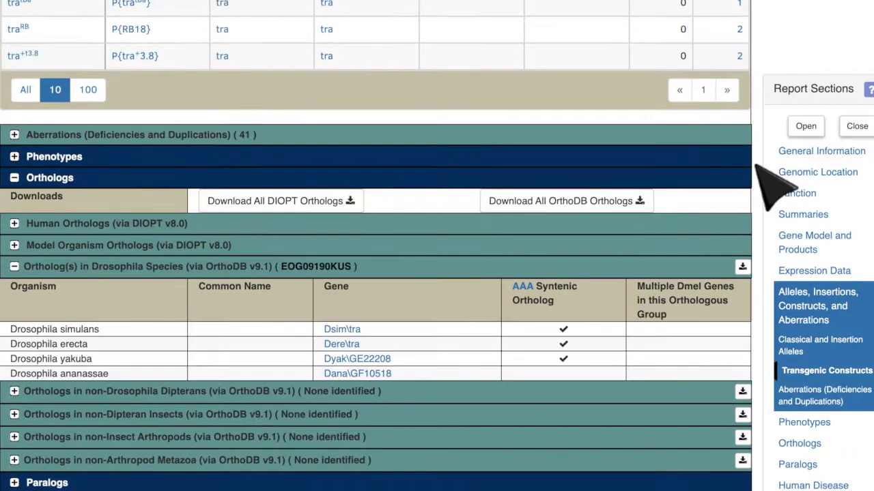
{"action": "scroll", "coordinate": [756, 165], "scroll_direction": "down", "scroll_amount": 20}
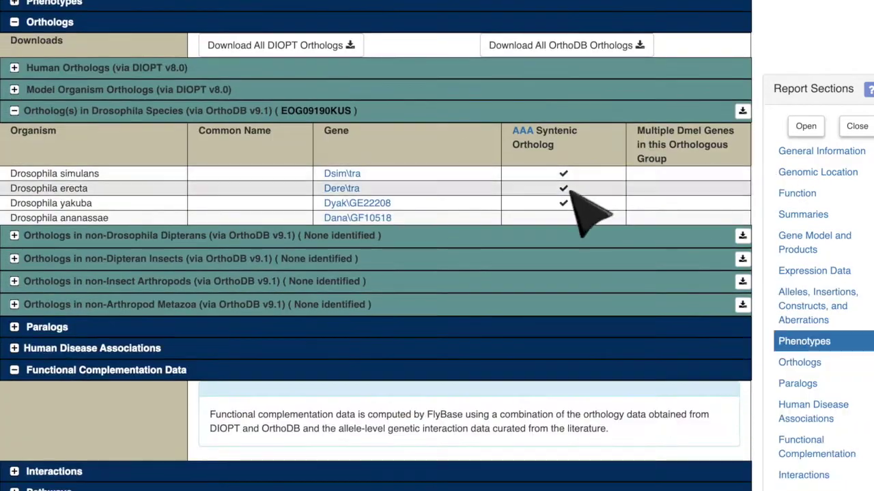
{"action": "scroll", "coordinate": [778, 198], "scroll_direction": "down", "scroll_amount": 10}
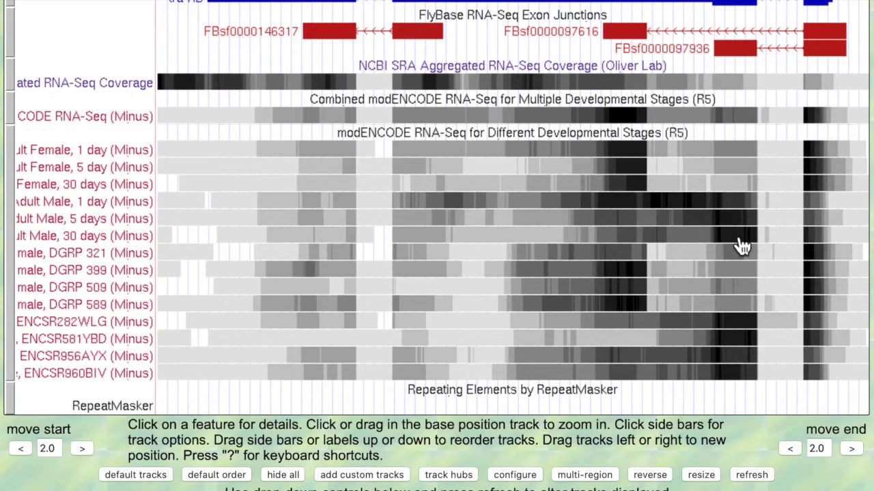
Set the Adult Male 30 days and Adult Female 30 days subtracks to full.
{"action": "right_click", "coordinate": [741, 235]}
{"action": "left_click", "coordinate": [668, 292]}
{"action": "right_click", "coordinate": [638, 183]}
{"action": "left_click", "coordinate": [670, 242]}
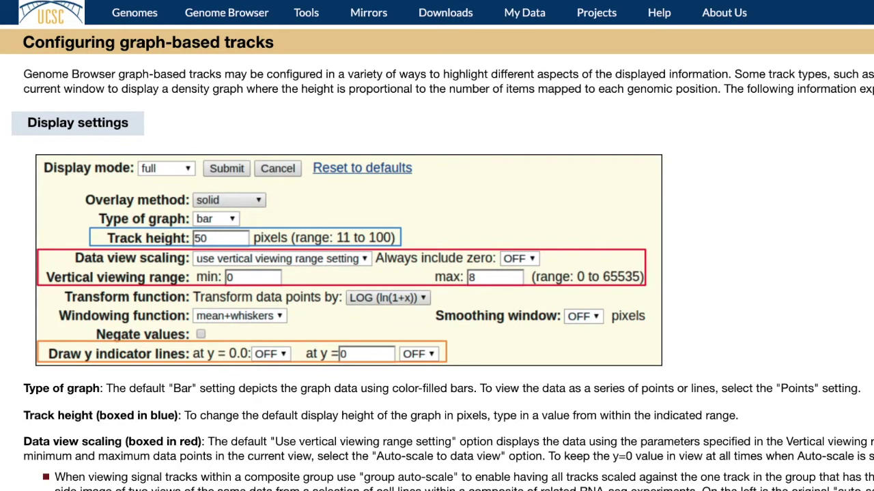
Scroll through the Configuring graph-based tracks help page.
{"action": "scroll", "coordinate": [437, 246], "scroll_direction": "down", "scroll_amount": 3}
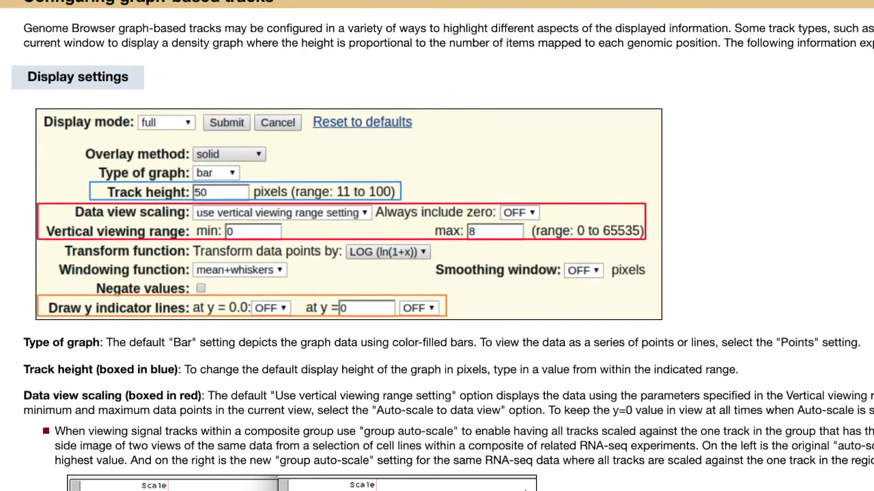
{"action": "scroll", "coordinate": [437, 246], "scroll_direction": "down", "scroll_amount": 10}
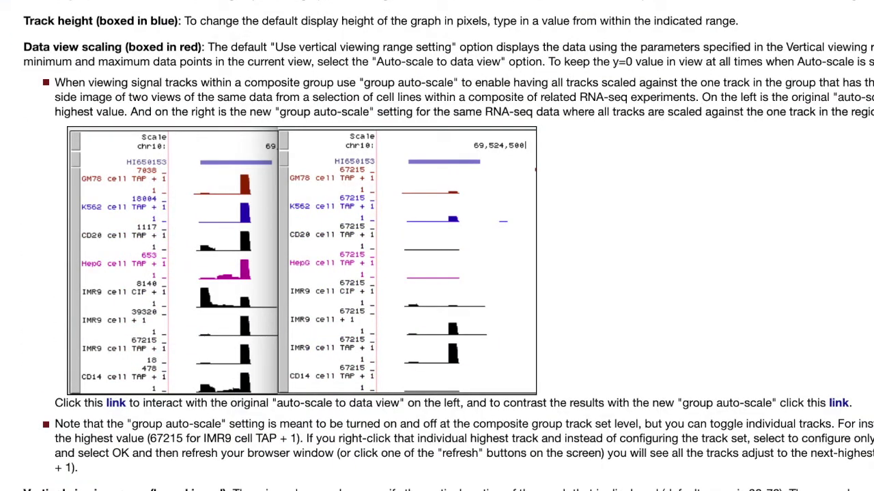
{"action": "scroll", "coordinate": [437, 246], "scroll_direction": "down", "scroll_amount": 15}
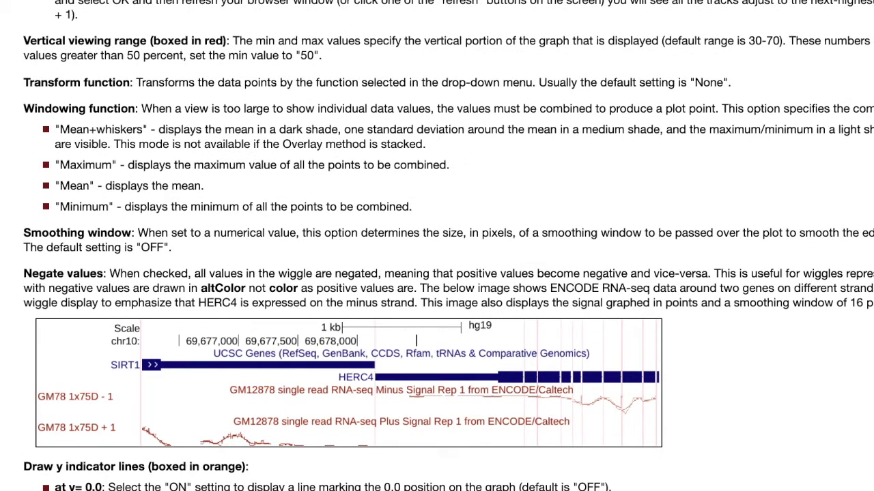
{"action": "scroll", "coordinate": [437, 245], "scroll_direction": "down", "scroll_amount": 15}
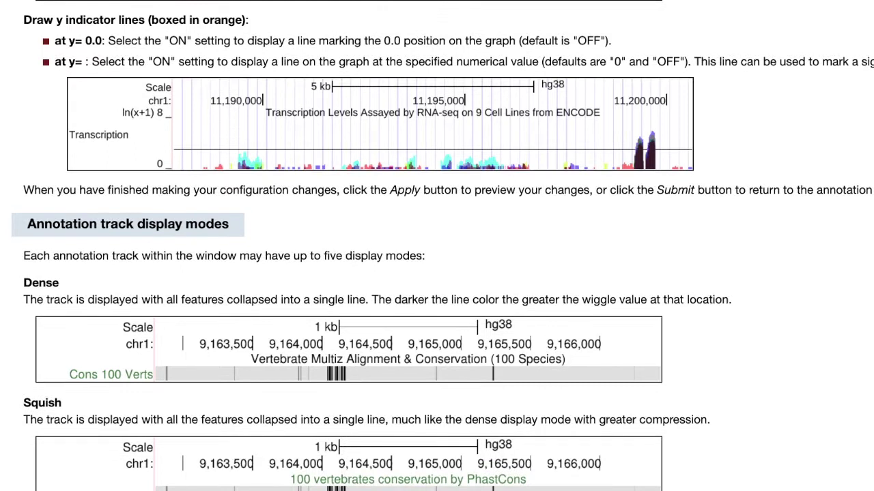
{"action": "scroll", "coordinate": [437, 246], "scroll_direction": "down", "scroll_amount": 15}
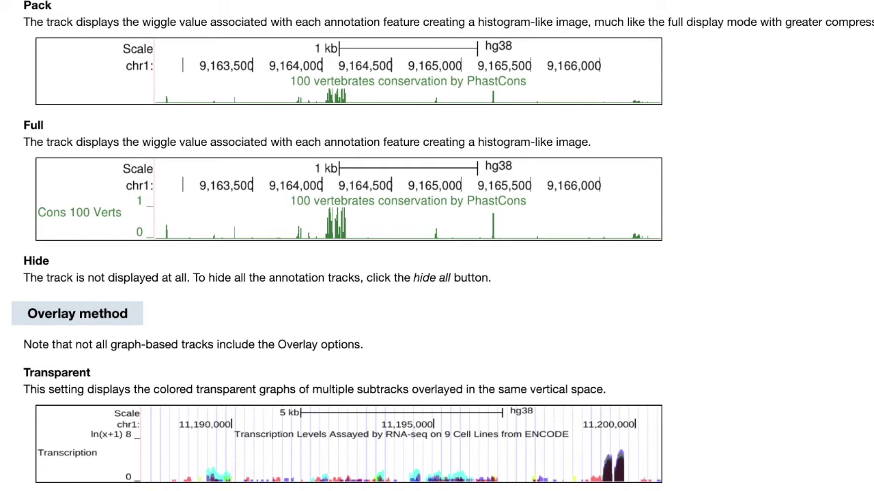
{"action": "scroll", "coordinate": [437, 245], "scroll_direction": "down", "scroll_amount": 12}
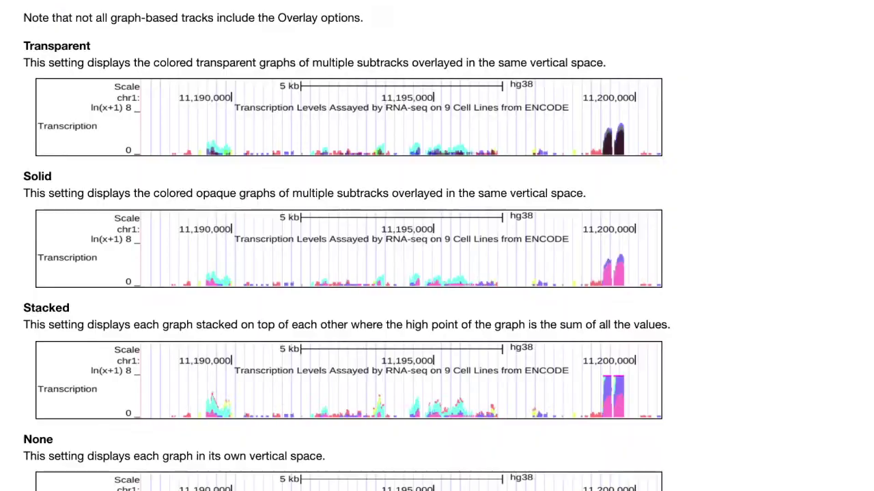
{"action": "scroll", "coordinate": [436, 245], "scroll_direction": "up", "scroll_amount": 20}
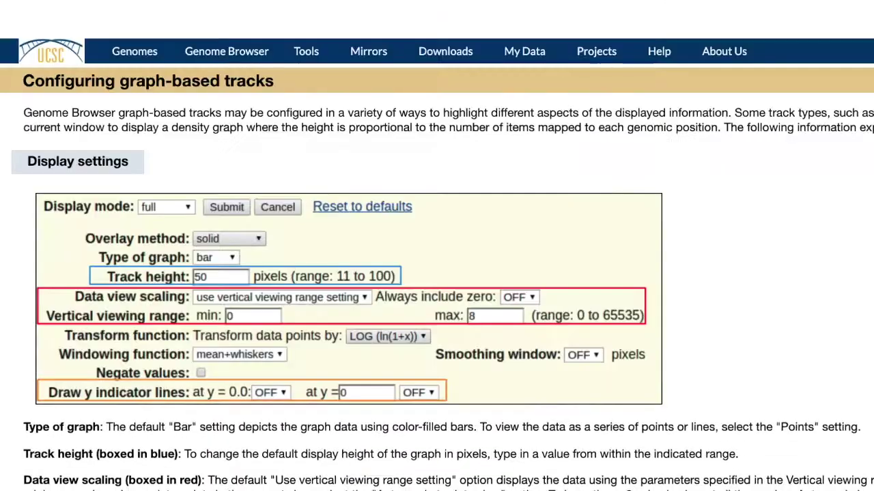
{"action": "scroll", "coordinate": [437, 246], "scroll_direction": "down", "scroll_amount": 3}
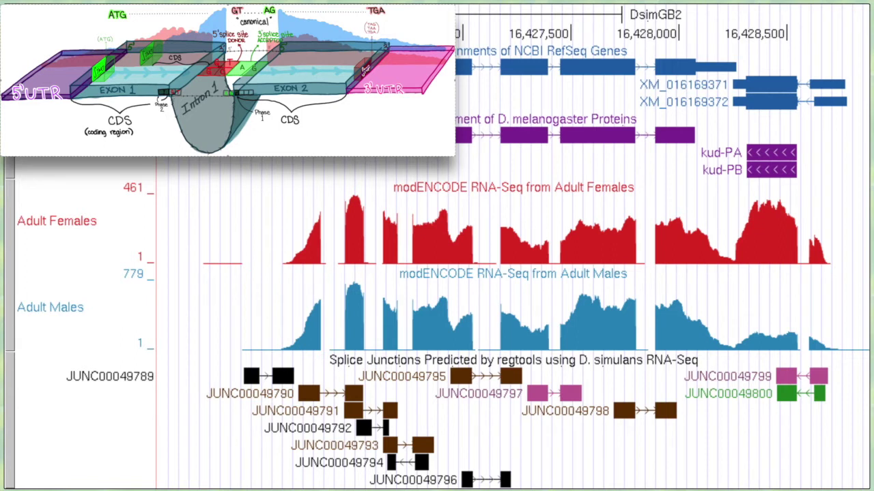
Zoom via the ruler to CM002912:16,428,511-16,428,790 around the kud exon junction.
{"action": "left_click_drag", "start_coordinate": [230, 112], "coordinate": [292, 112]}
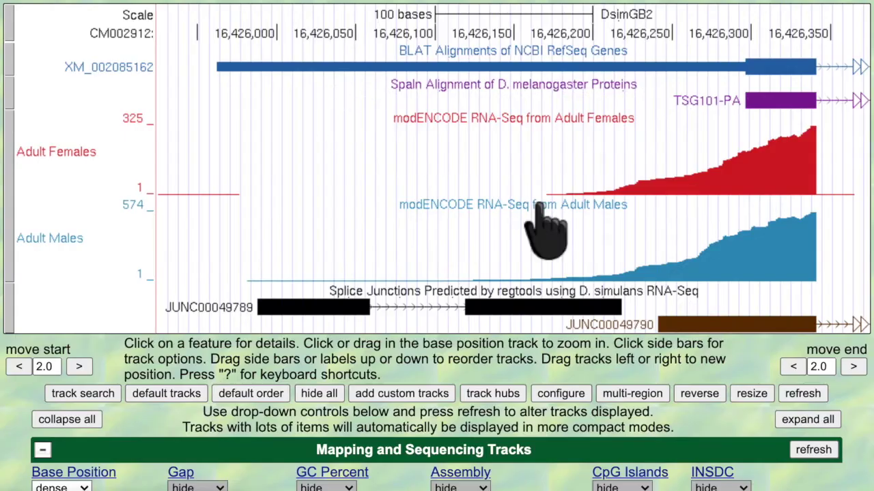
{"action": "left_click_drag", "start_coordinate": [533, 205], "coordinate": [834, 158]}
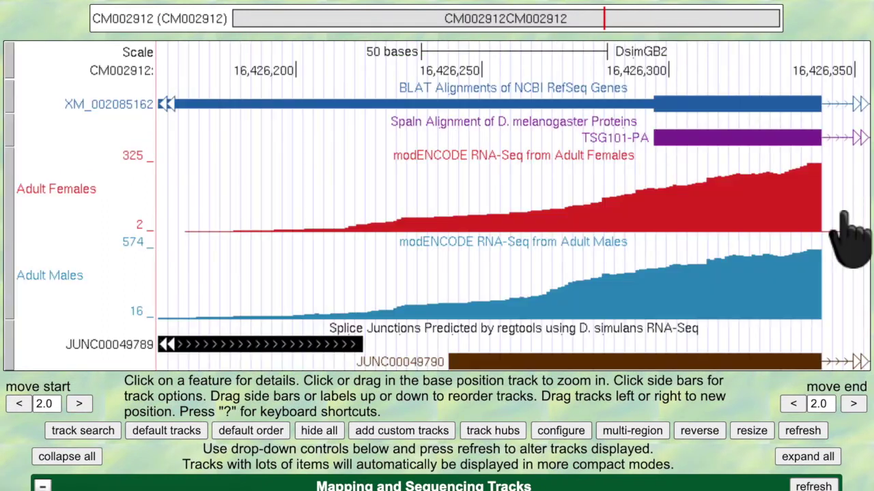
{"action": "key", "text": "alt+Left"}
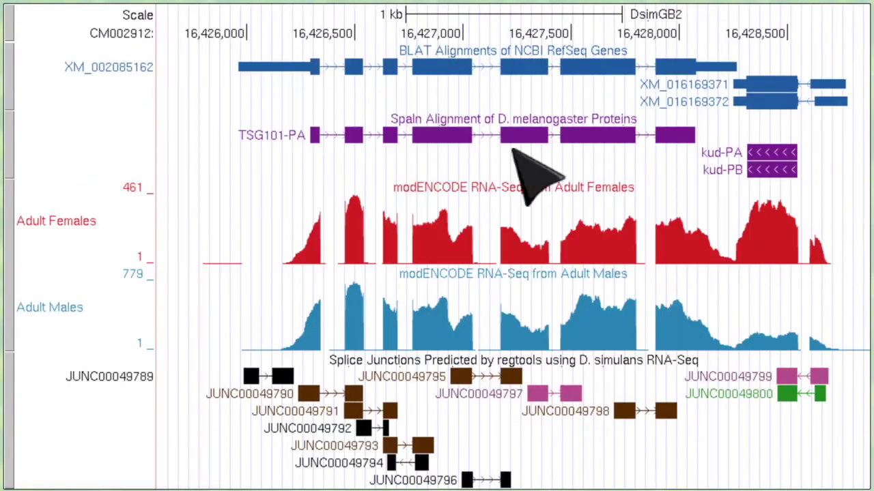
{"action": "left_click_drag", "start_coordinate": [770, 109], "coordinate": [863, 156]}
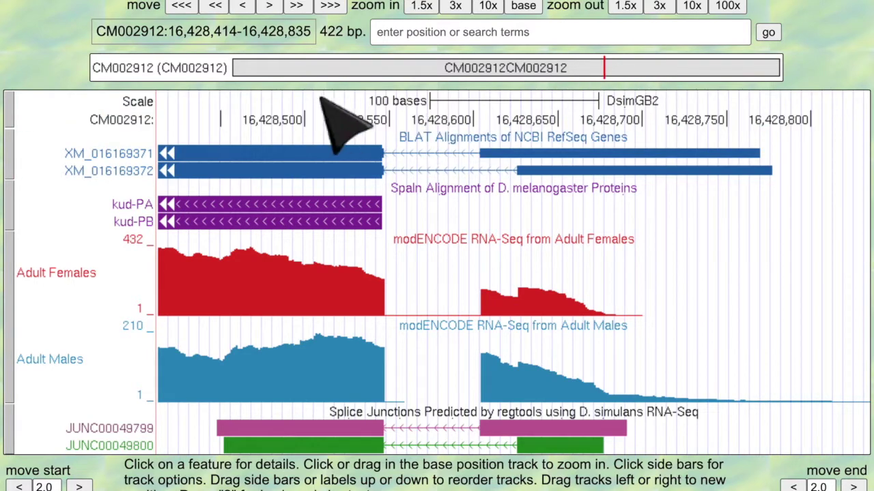
{"action": "left_click_drag", "start_coordinate": [322, 103], "coordinate": [795, 183]}
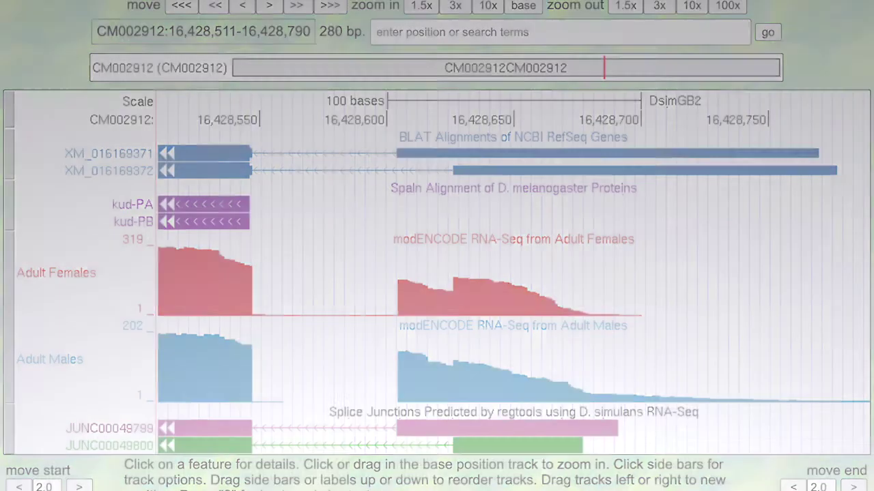